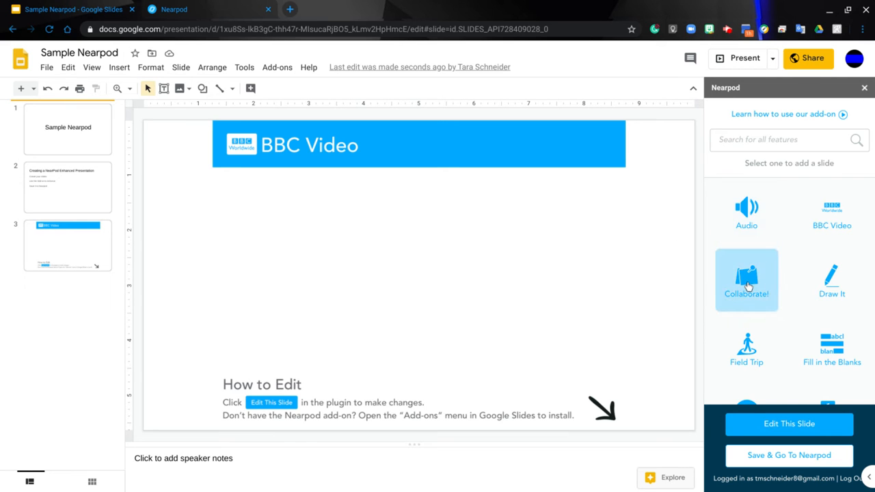
Start a new Collaborate! slide and enter "collaborate" as its topic
left_click(747, 283)
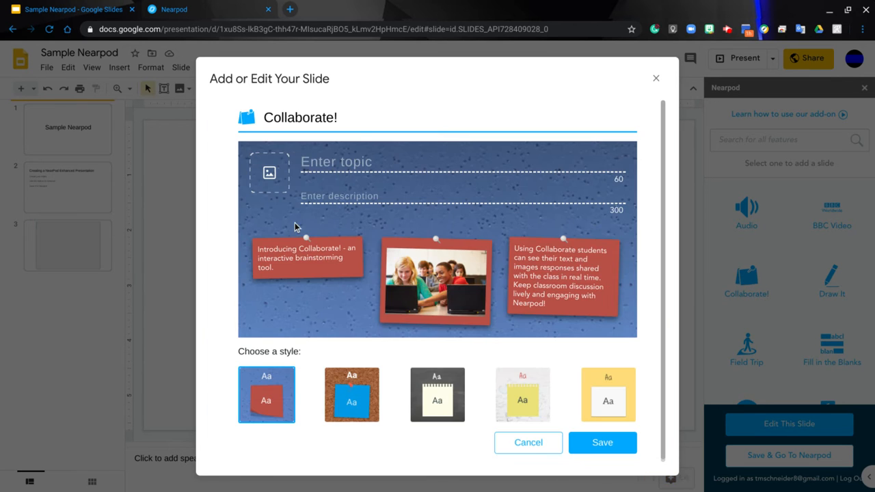
left_click(340, 165)
type("collaboa")
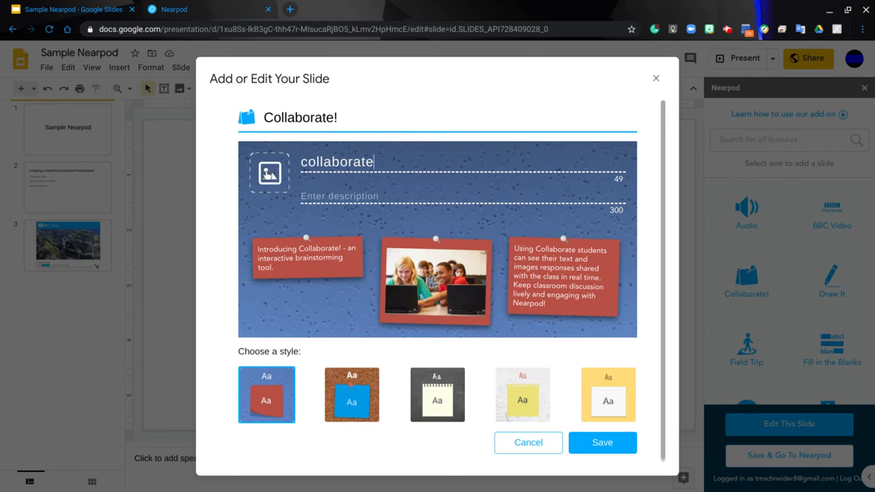
Upload Building Interactive Lessons.png from Downloads as the Collaborate! topic image
left_click(269, 176)
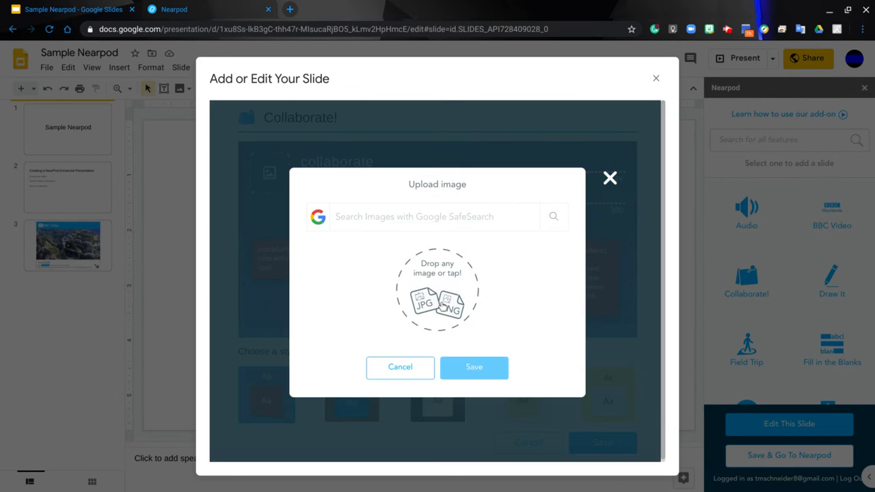
left_click(441, 305)
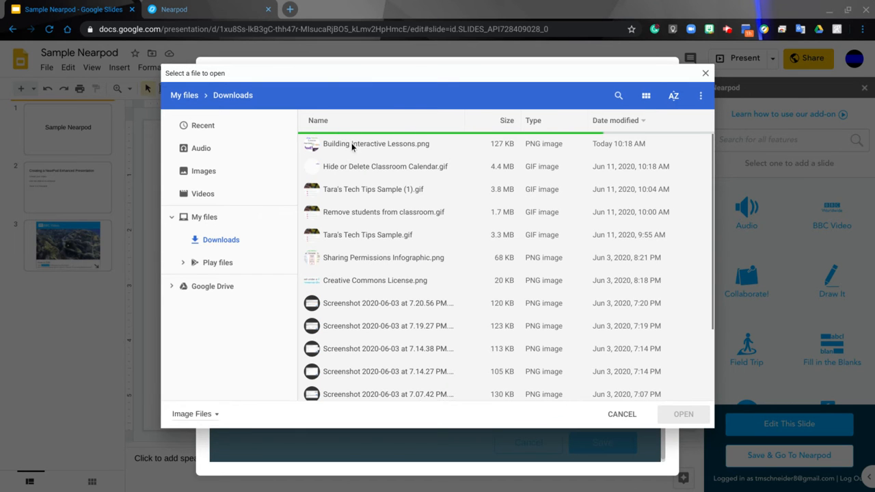
left_click(352, 144)
left_click(684, 414)
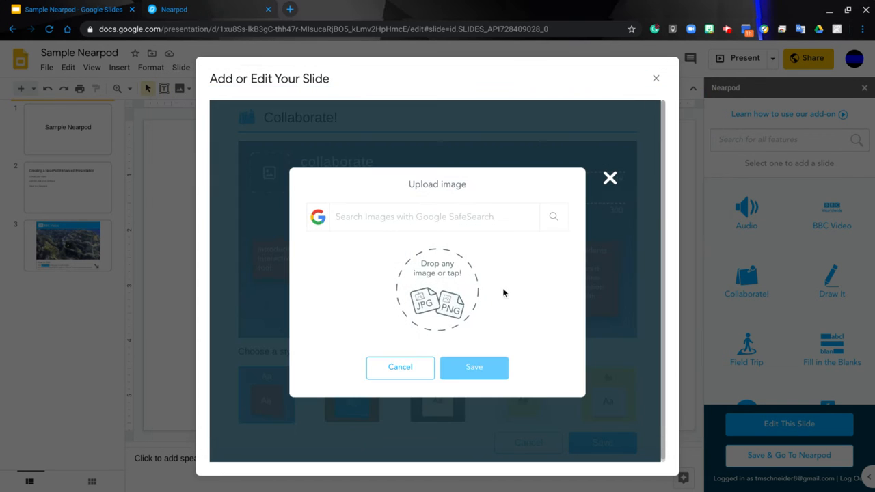
left_click(491, 372)
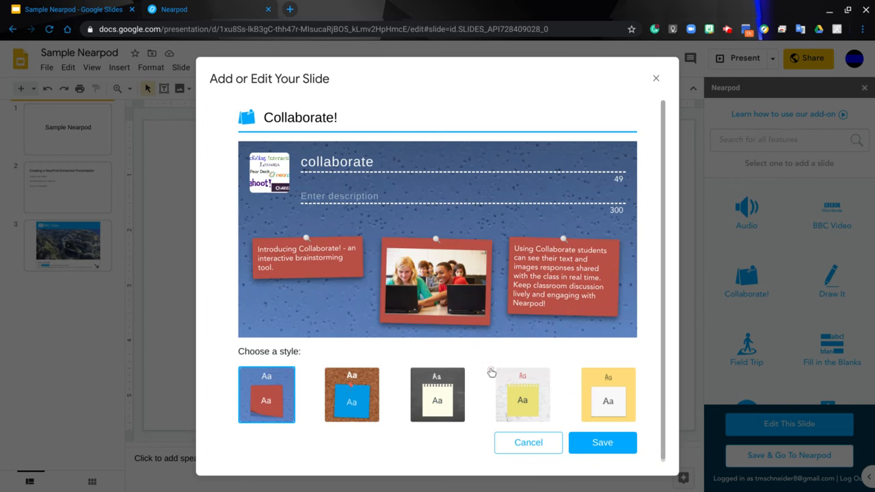
Apply the chalkboard style with notepad notes to the Collaborate! board and save the slide
left_click(373, 396)
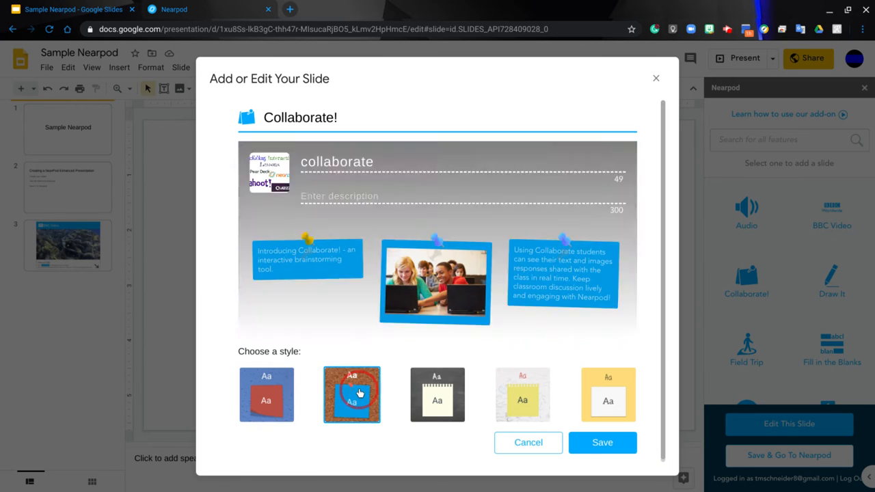
left_click(437, 400)
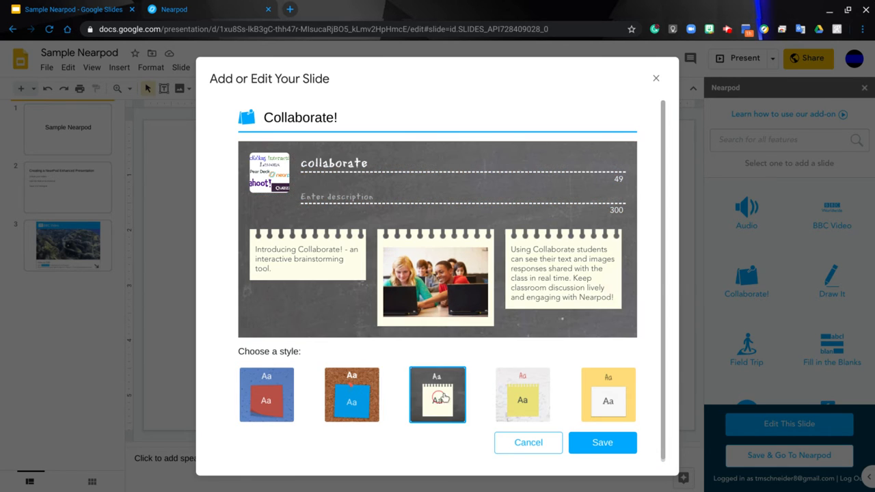
left_click(606, 445)
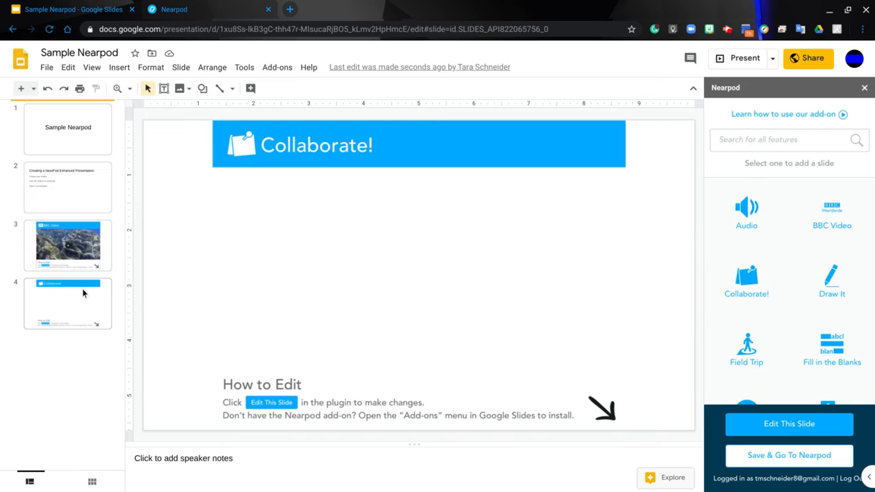
Start a new Draw It slide with the instructions "draw your favorite food"
left_click(831, 283)
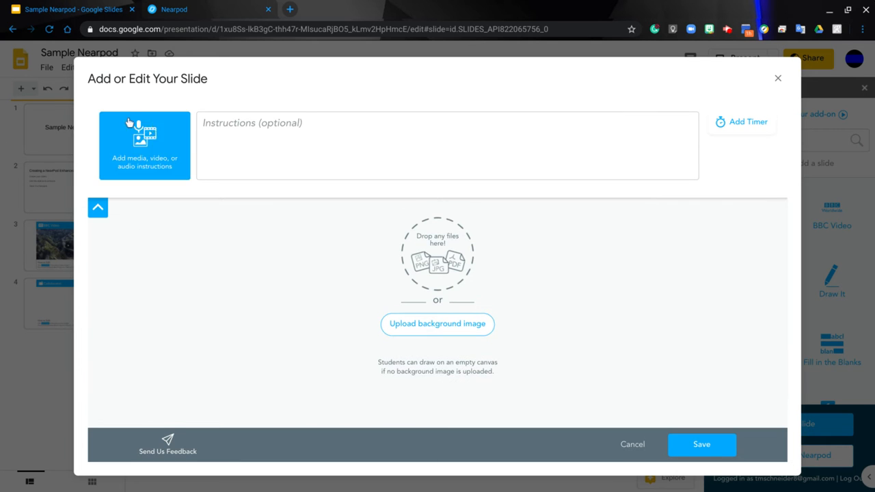
left_click(253, 134)
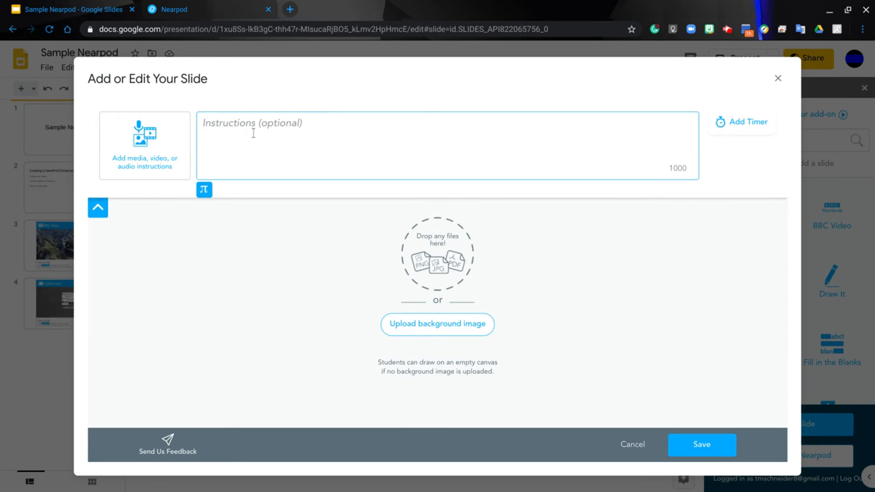
type("draw your favorite food")
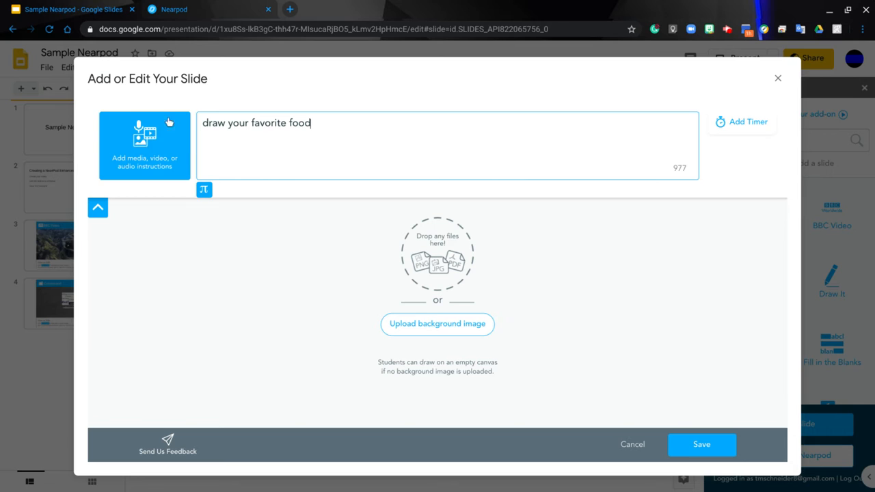
Record about four seconds of audio instructions for the Draw It activity and save the recording
left_click(155, 137)
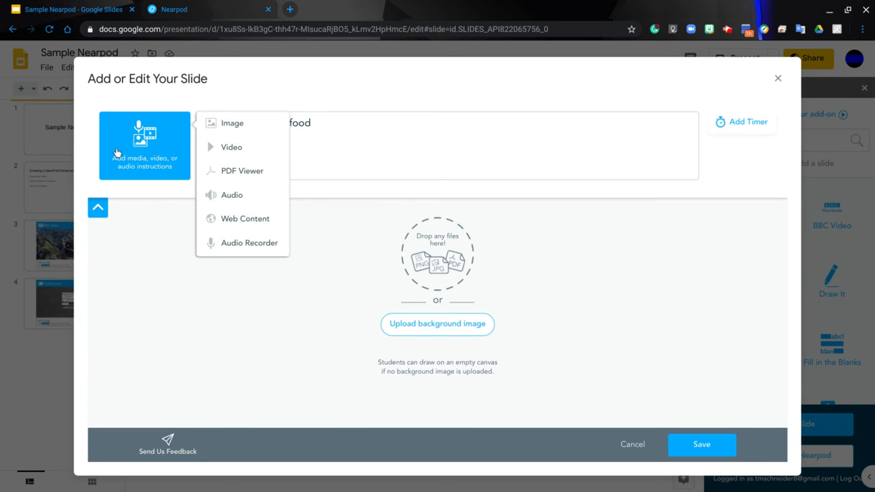
left_click(259, 250)
left_click(438, 208)
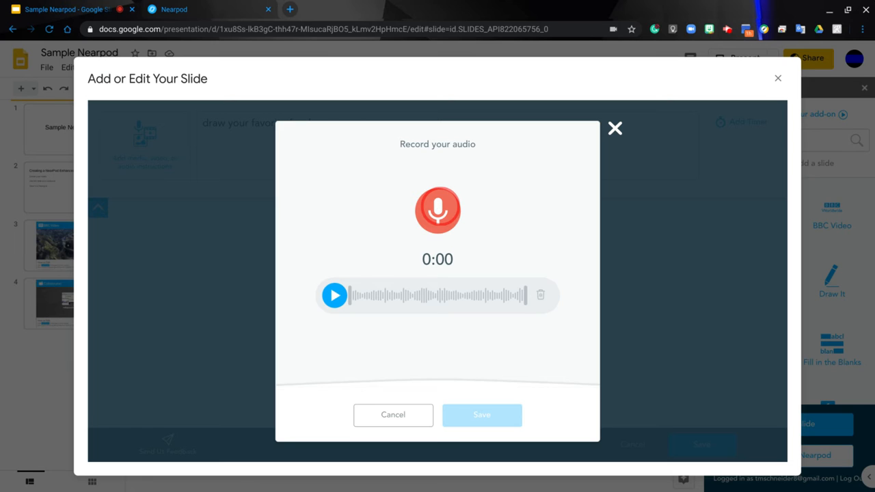
left_click(437, 210)
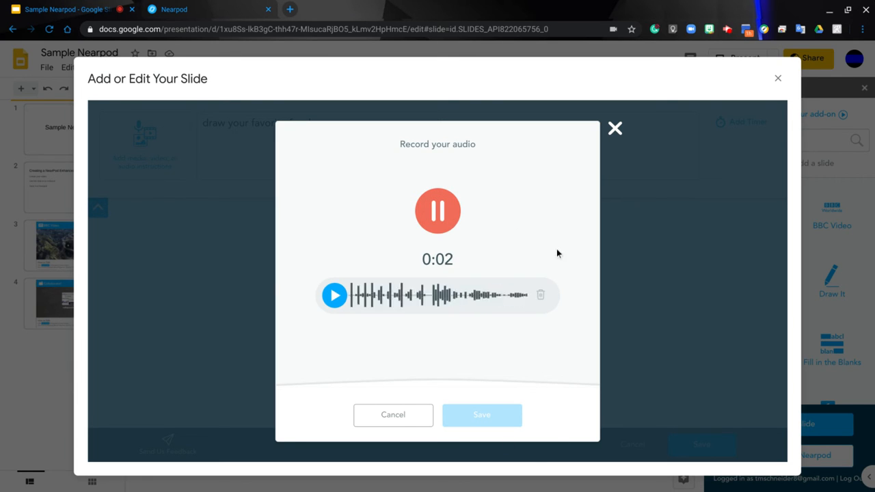
left_click(454, 226)
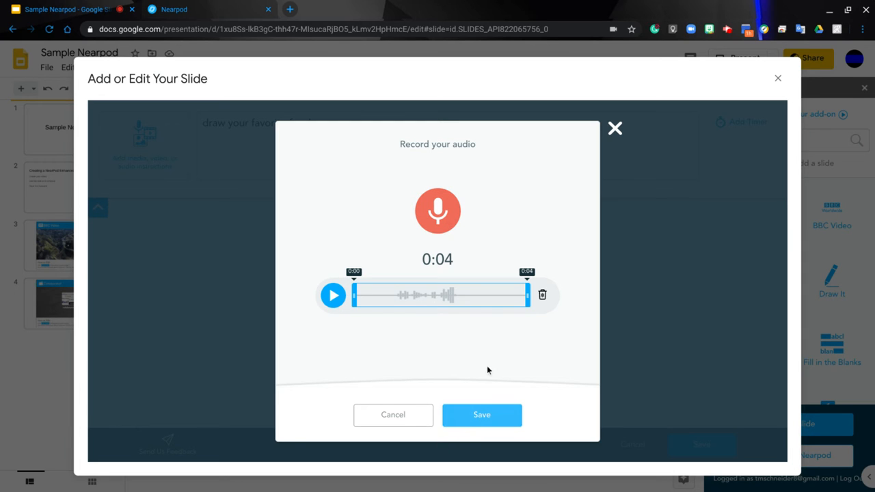
left_click(492, 416)
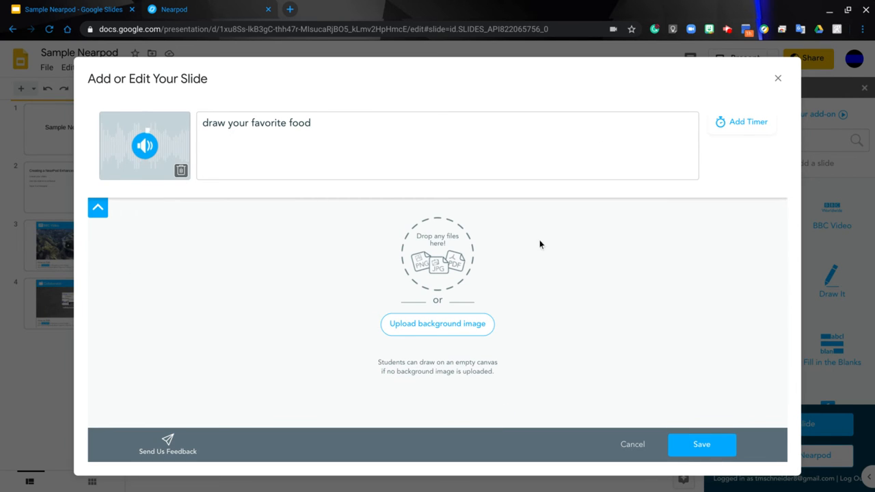
Add a 01:00 activity timer to the Draw It activity and save the slide
left_click(739, 130)
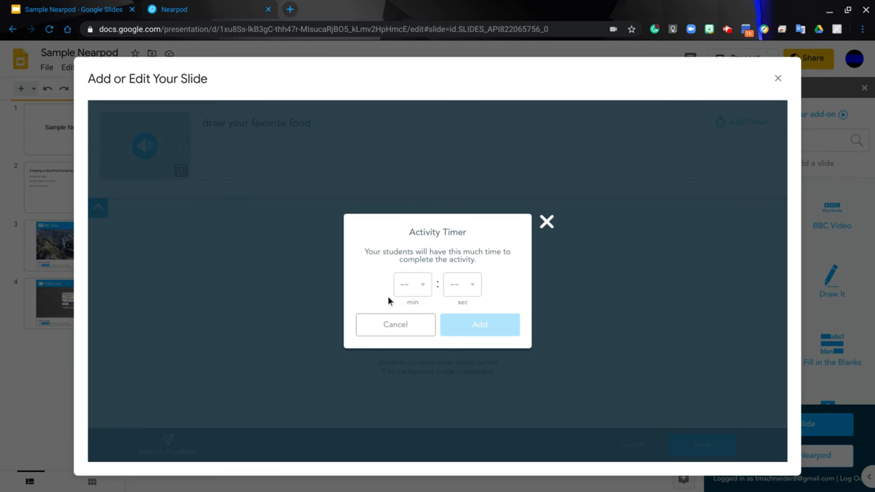
left_click(423, 290)
left_click(411, 334)
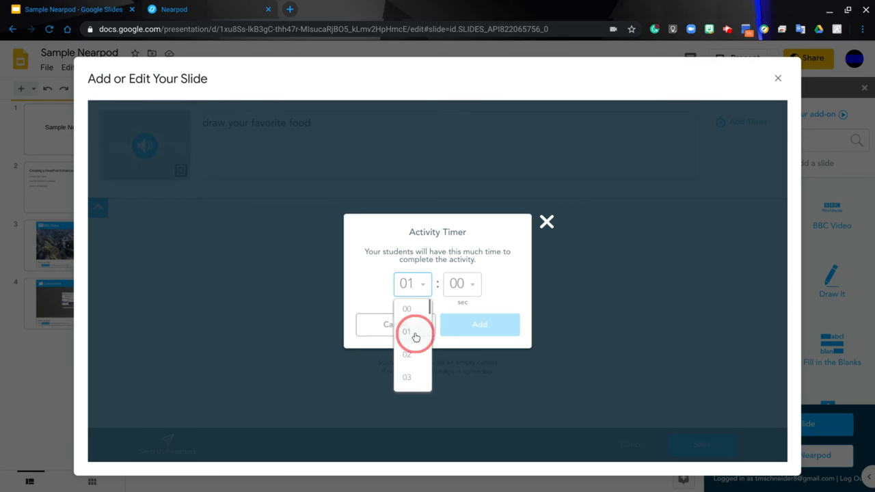
left_click(483, 327)
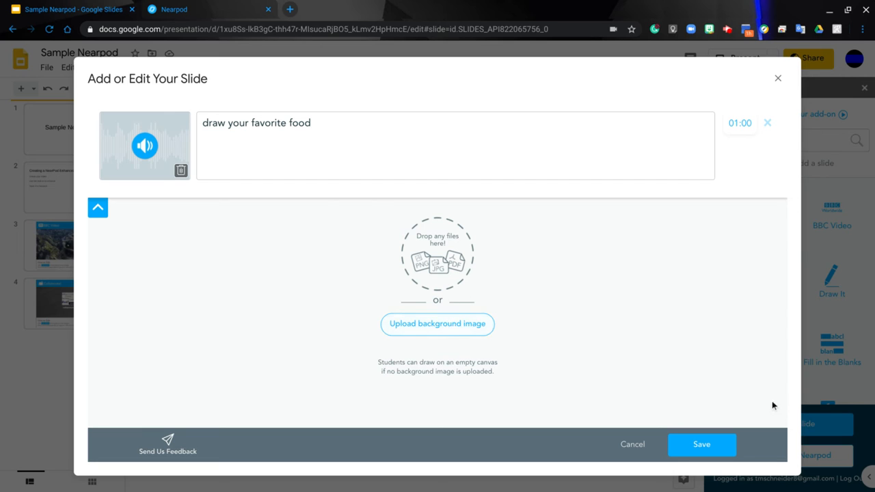
left_click(702, 446)
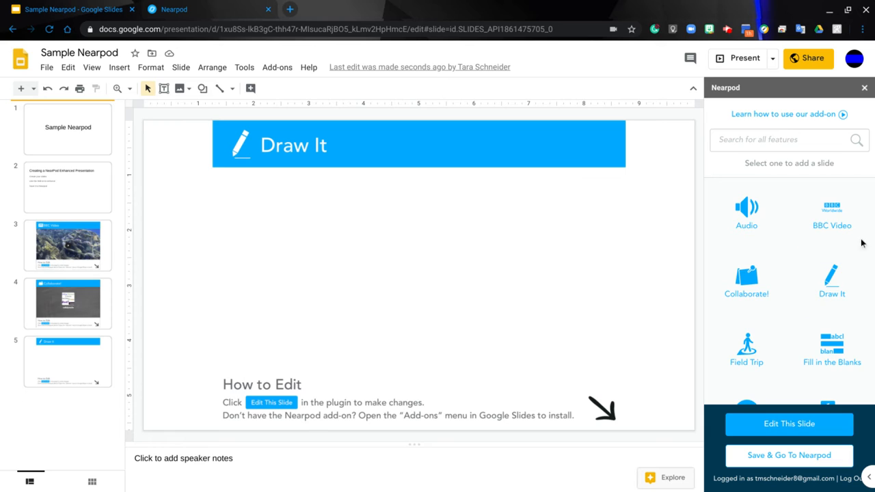
Add a Field Trip slide with the Anemone Reef destination, looking around its 360-degree preview before finishing
scroll(848, 287, "down", 2)
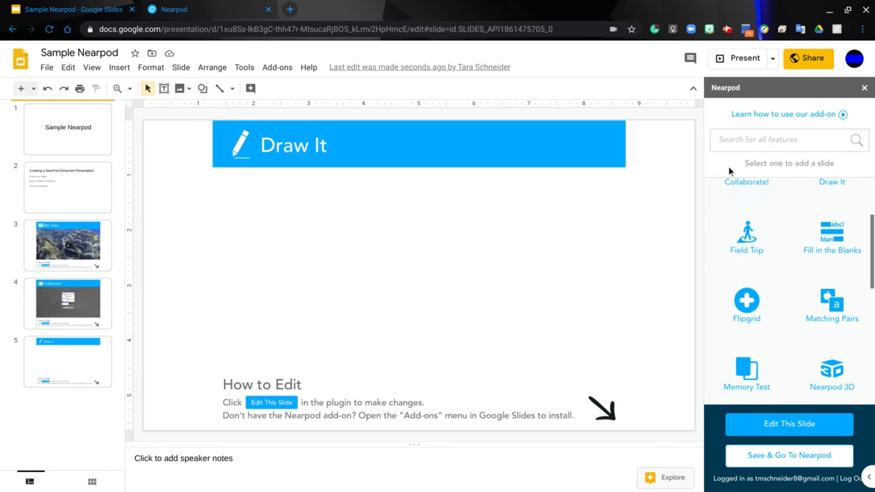
left_click(739, 252)
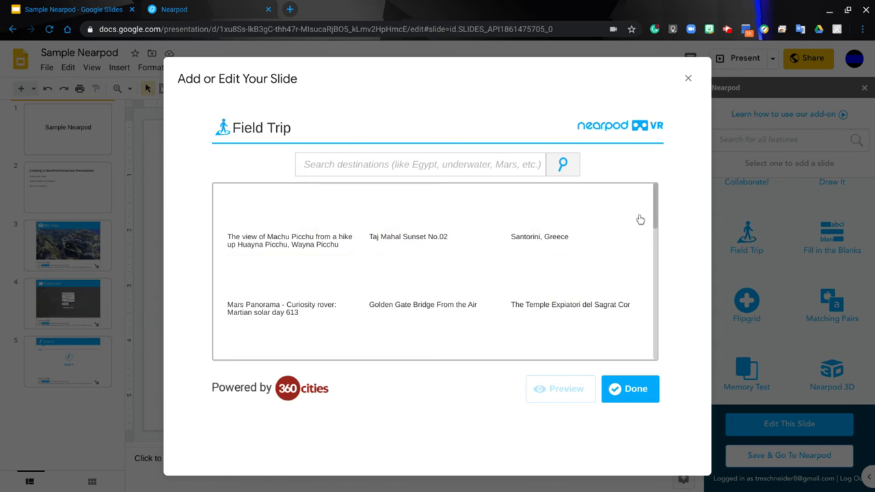
left_click_drag(656, 213, 667, 327)
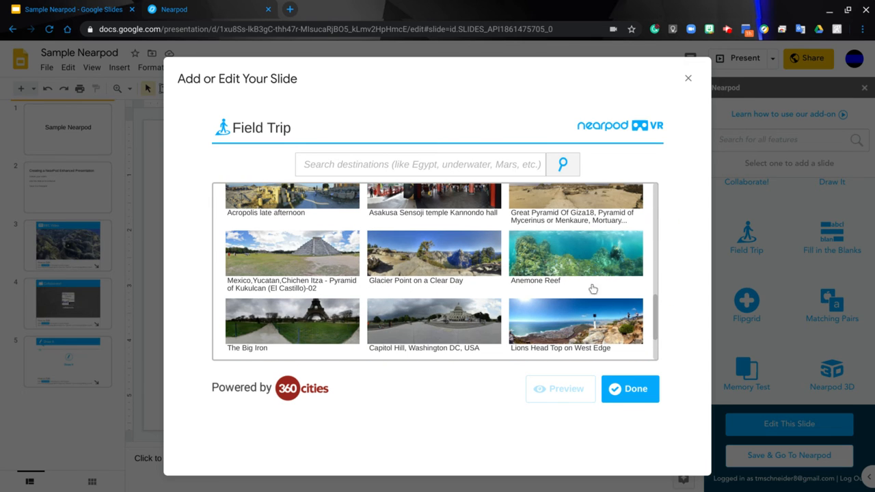
left_click(579, 261)
left_click(556, 389)
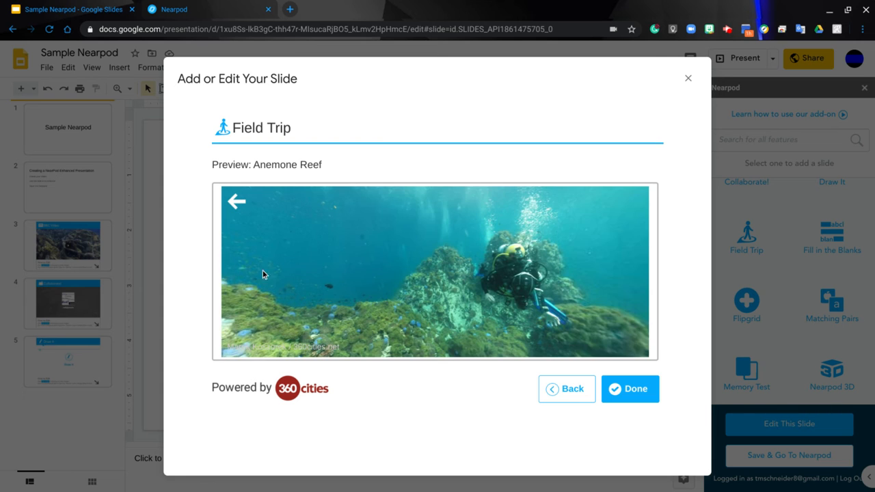
left_click_drag(553, 283, 341, 272)
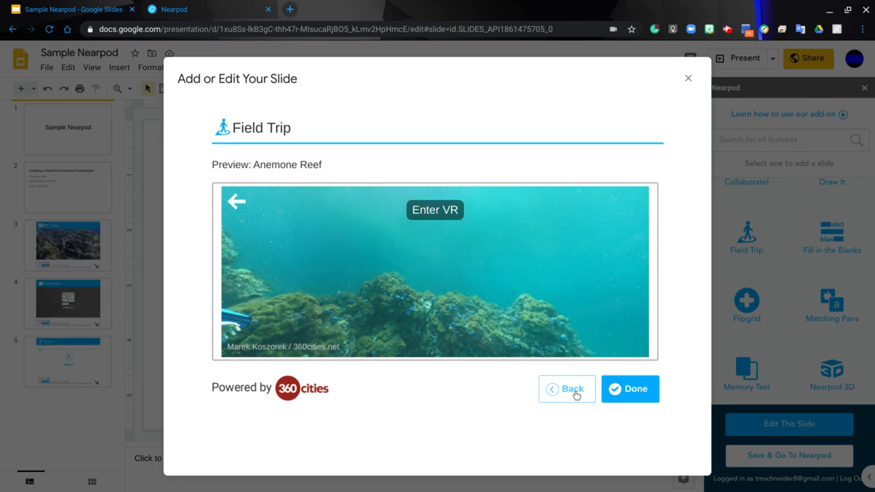
left_click(625, 396)
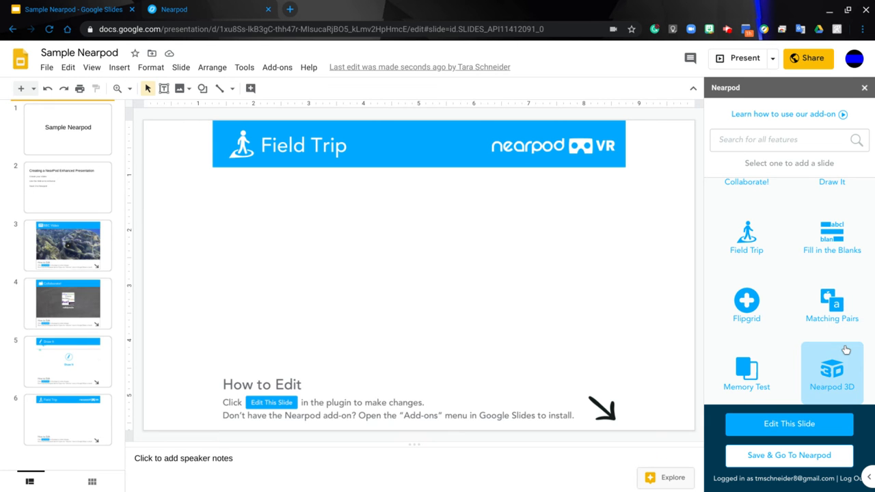
Look through the remaining slide features in the add-on, then save the presentation and go to Nearpod
scroll(846, 357, "down", 1)
left_click(849, 274)
scroll(850, 273, "down", 1)
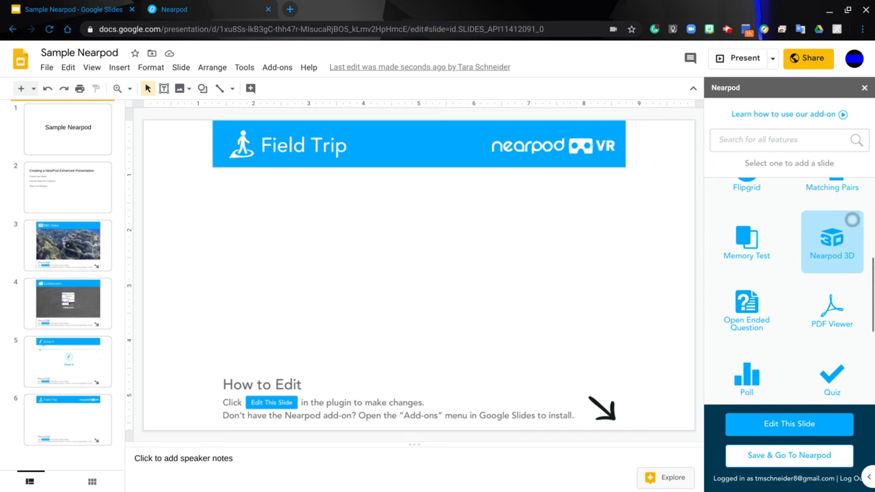
scroll(841, 311, "down", 1)
scroll(840, 311, "down", 5)
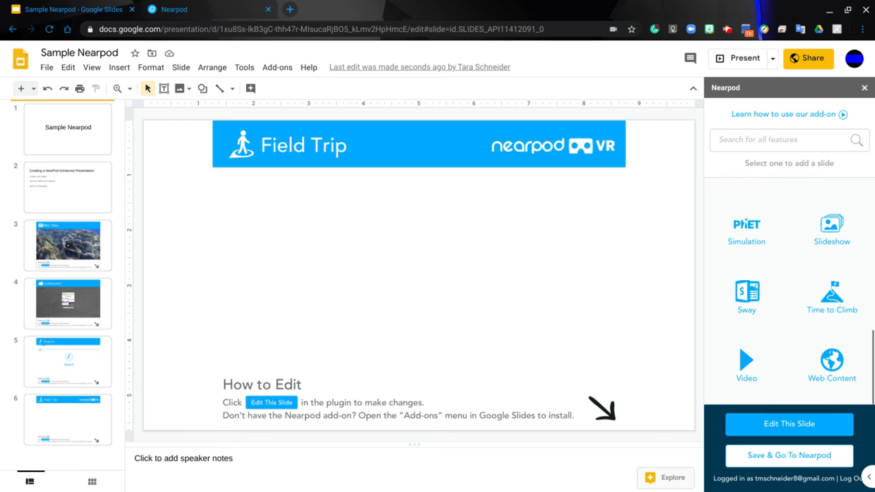
scroll(834, 239, "up", 4)
scroll(830, 303, "up", 2)
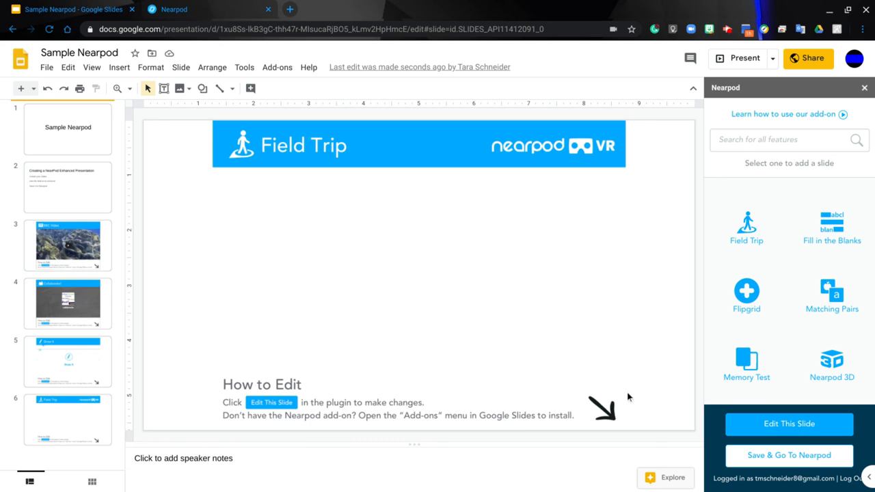
left_click(788, 462)
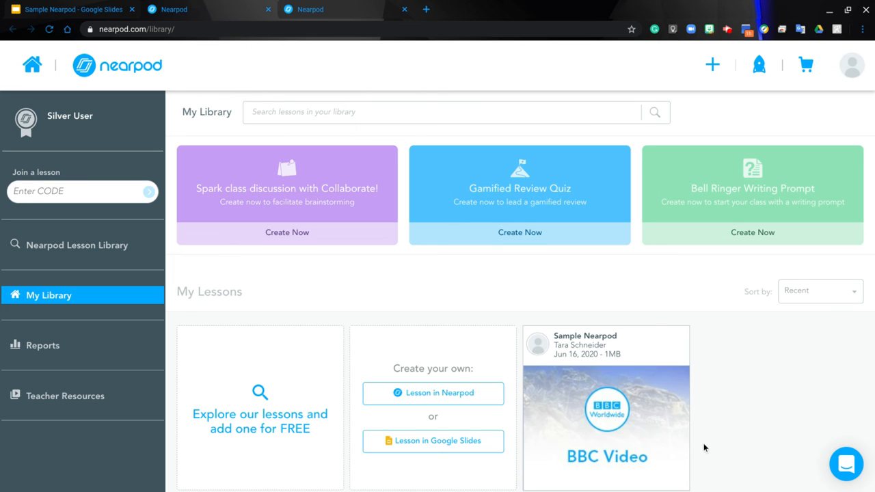
Open the preview of the Sample Nearpod lesson from the library and page through its slides to the last one
scroll(703, 448, "down", 1)
mouse_move(583, 370)
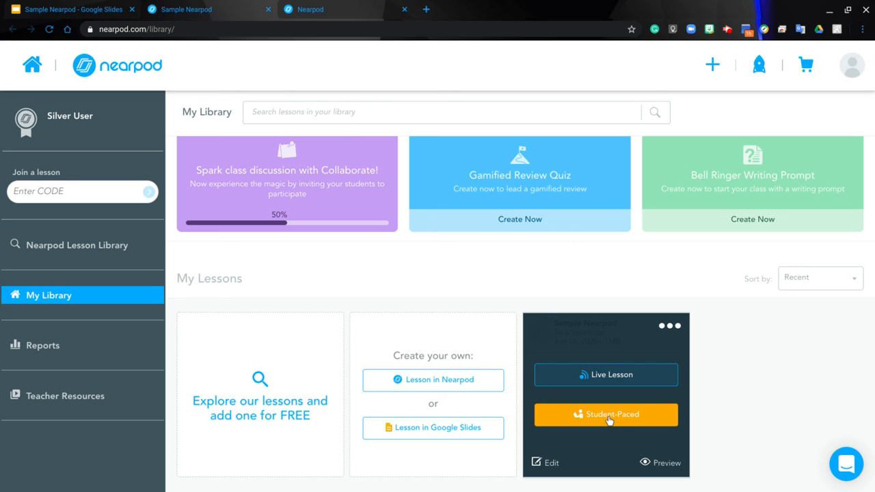
left_click(662, 465)
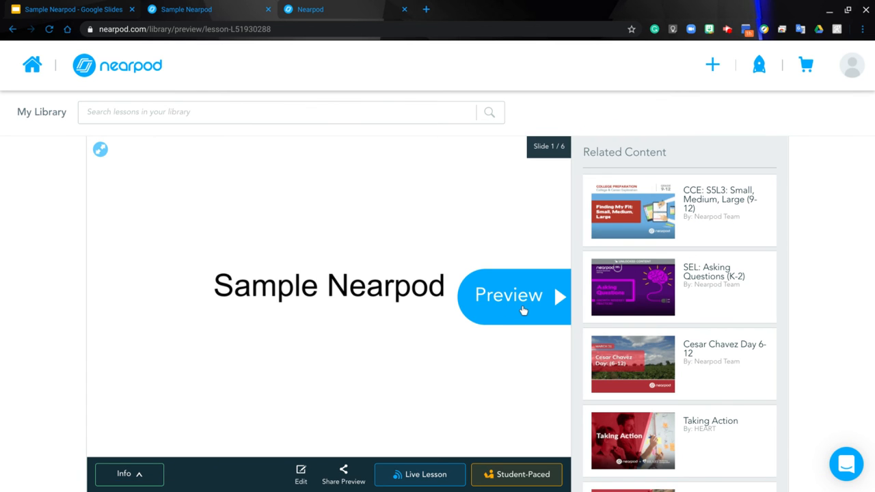
left_click(521, 307)
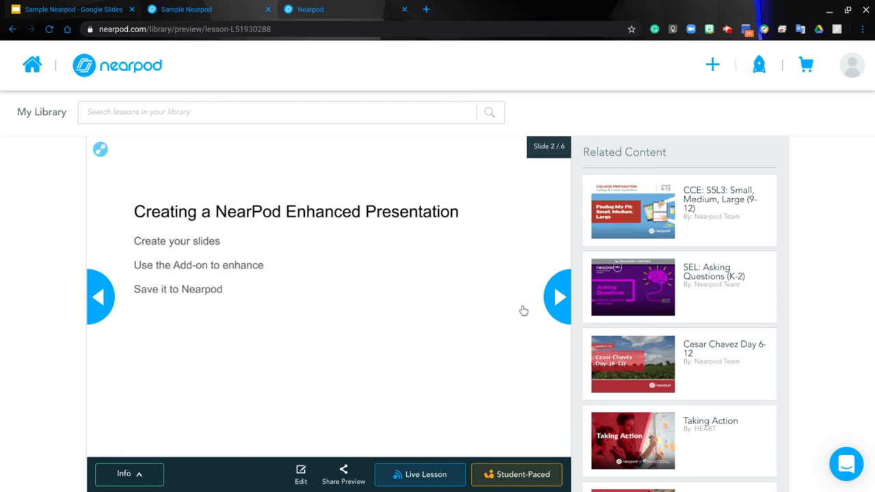
left_click(551, 308)
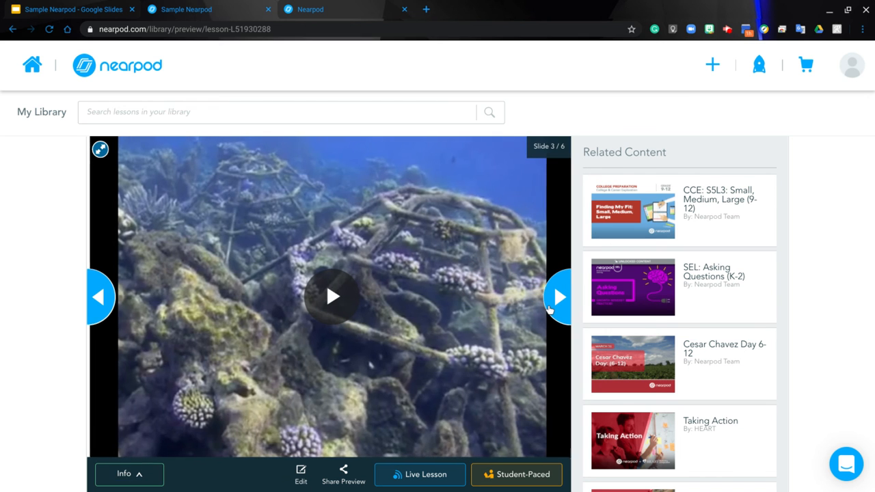
left_click(553, 309)
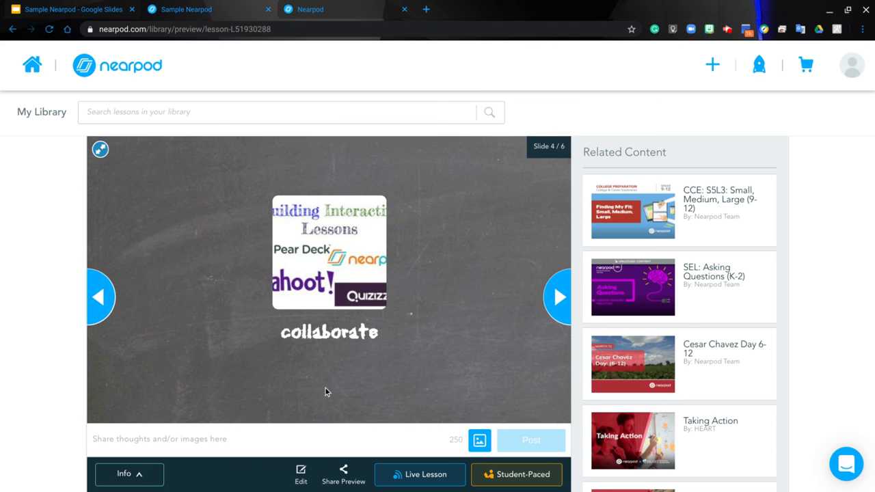
left_click(557, 297)
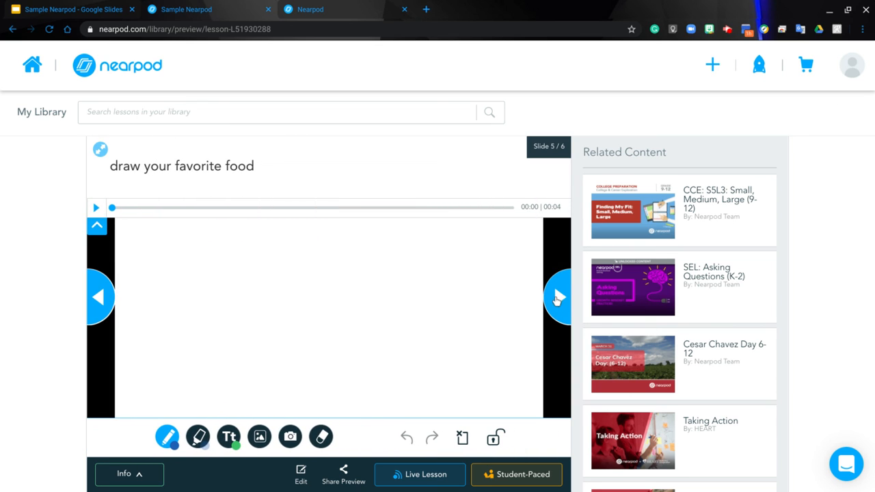
left_click(558, 299)
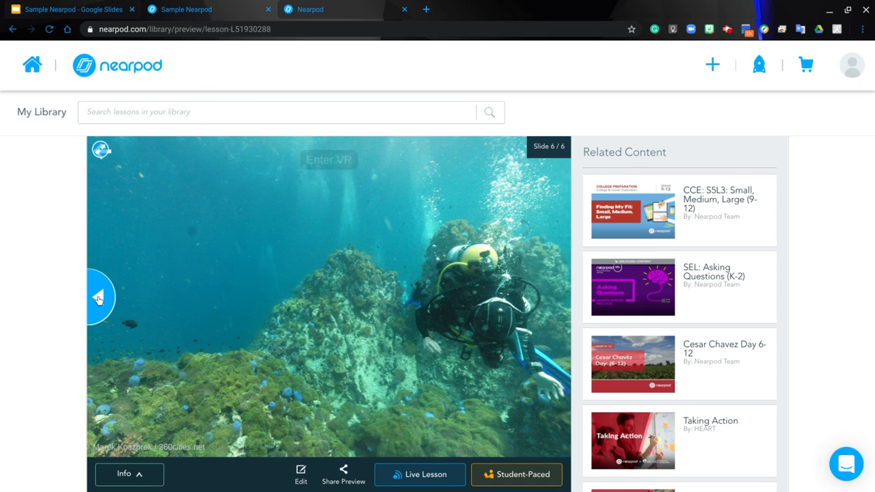
Go back to the Draw It slide, return to the Field Trip slide and look around its 360-degree underwater scene
left_click(99, 298)
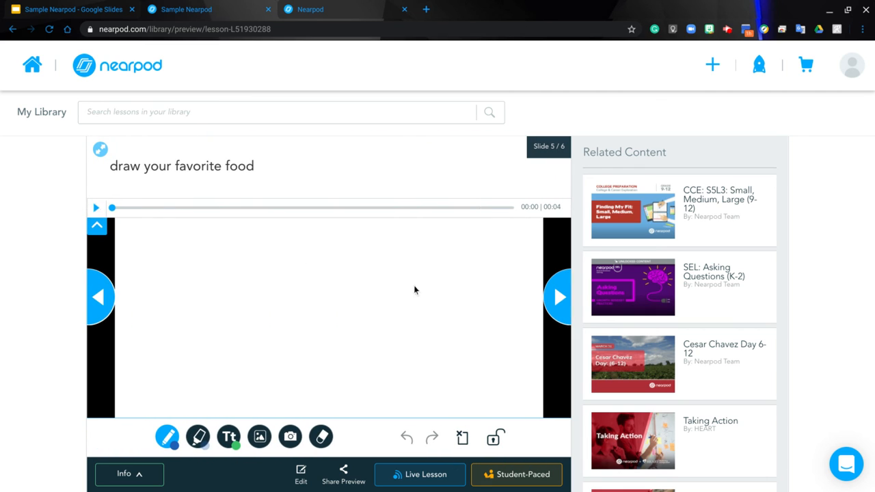
left_click(555, 301)
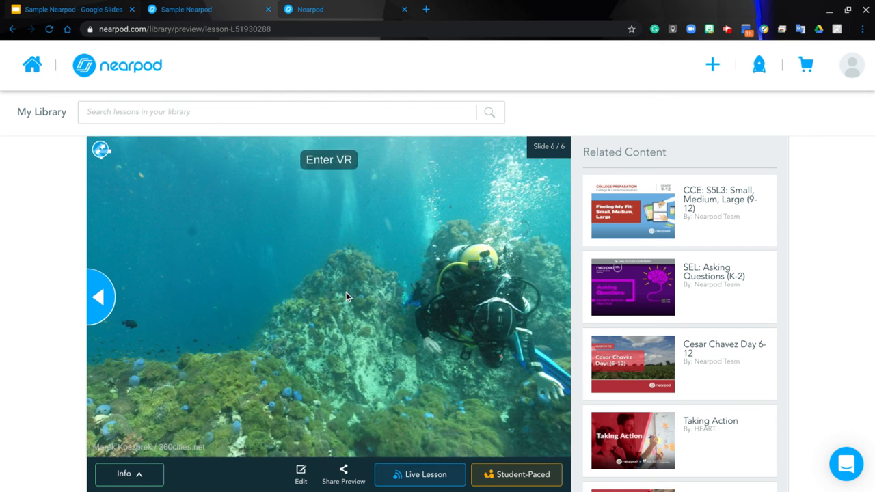
left_click_drag(346, 292, 230, 294)
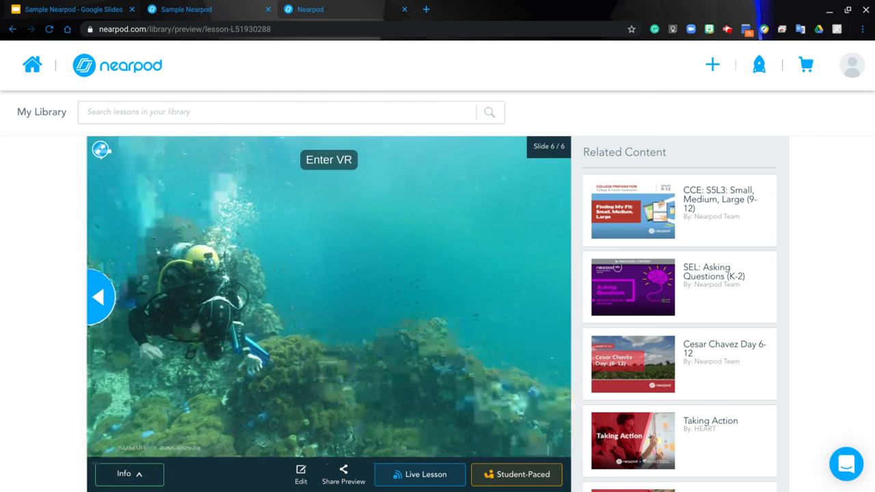
left_click_drag(453, 337, 274, 342)
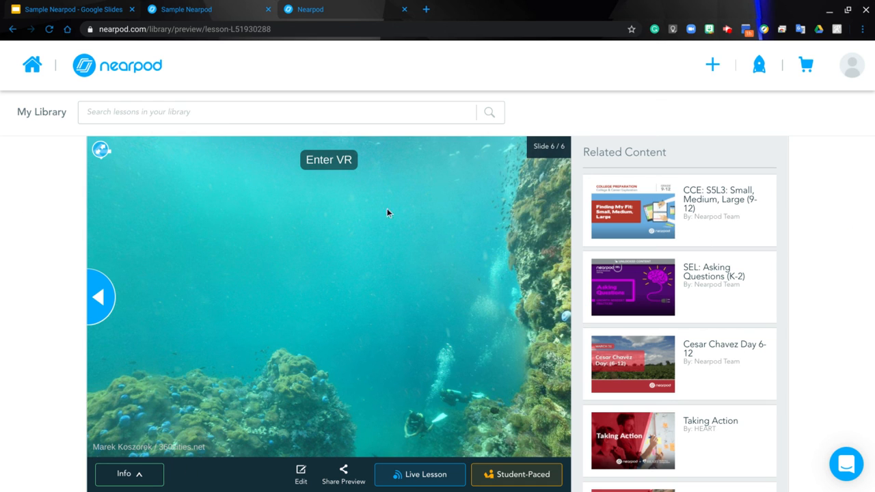
Return to the Nearpod library and open the Sample Nearpod lesson for editing
left_click(109, 66)
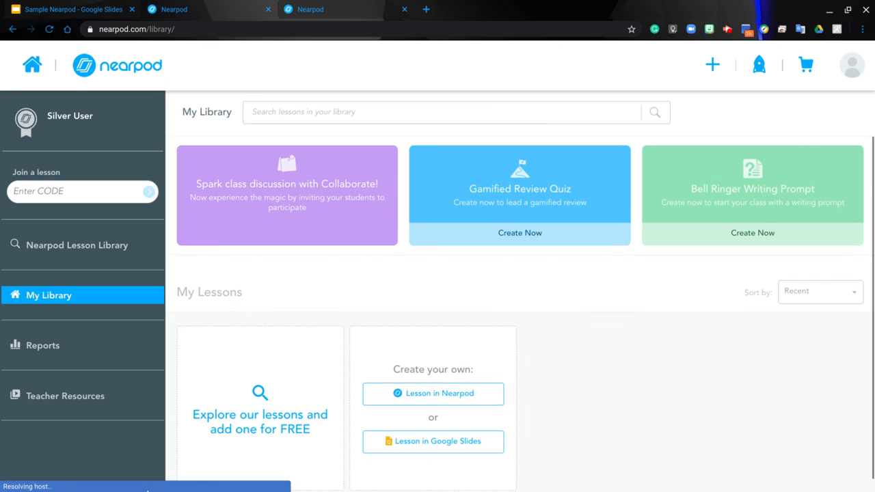
mouse_move(541, 479)
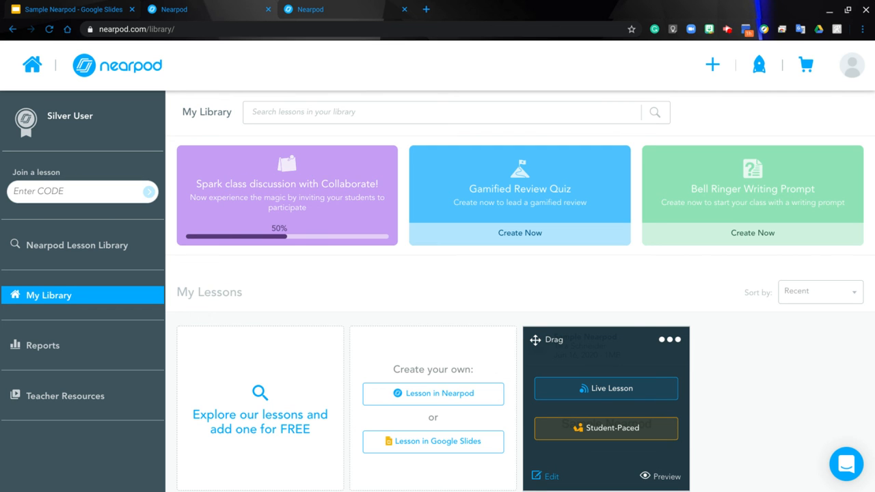
left_click(539, 478)
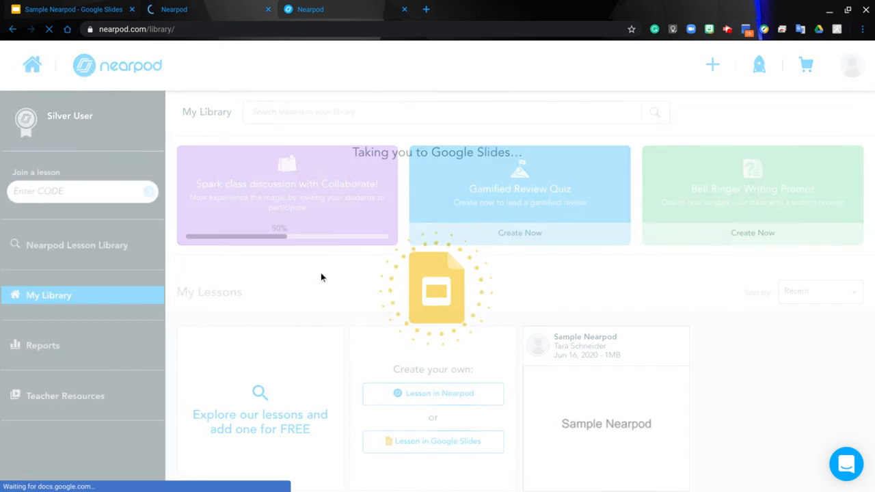